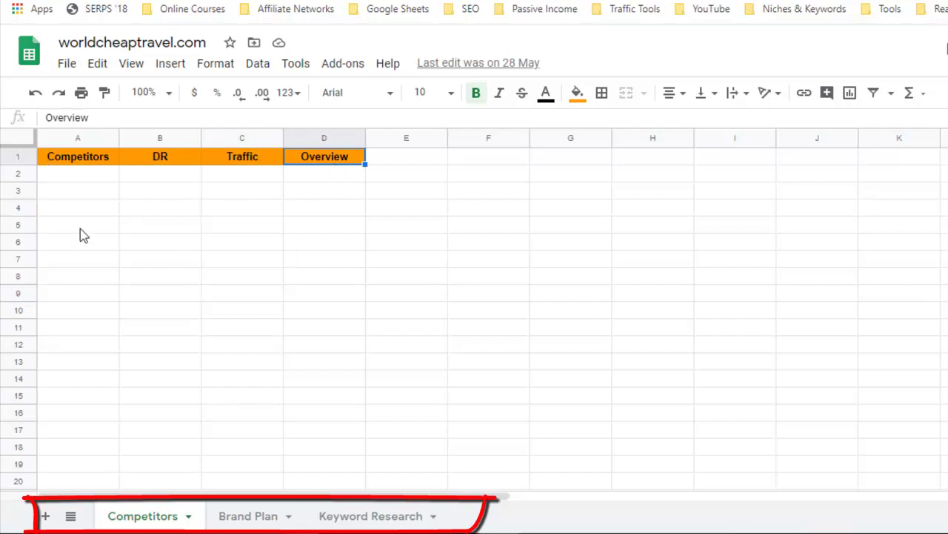
# - Review the categories and their estimated number of possible posts on the Brand Plan sheet
pyautogui.click(260, 520)
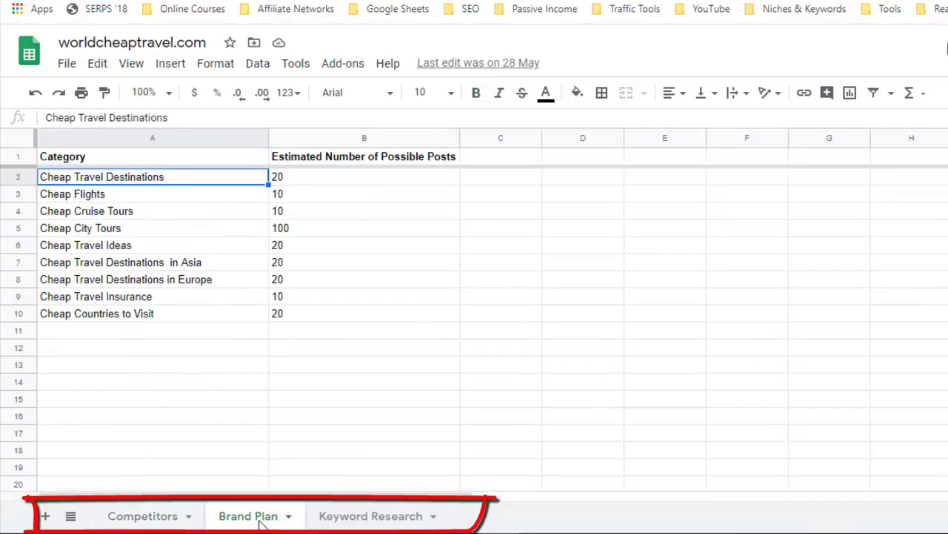
pyautogui.click(104, 159)
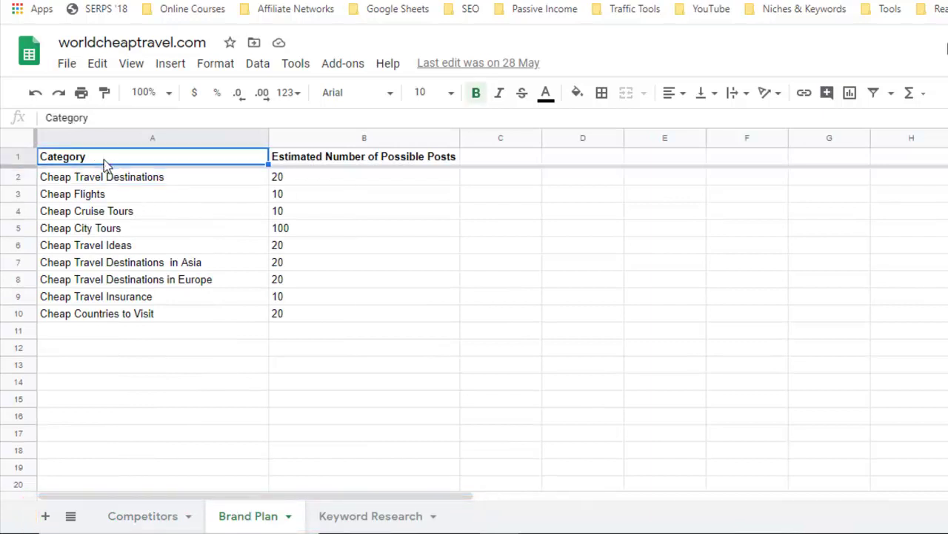
pyautogui.click(185, 302)
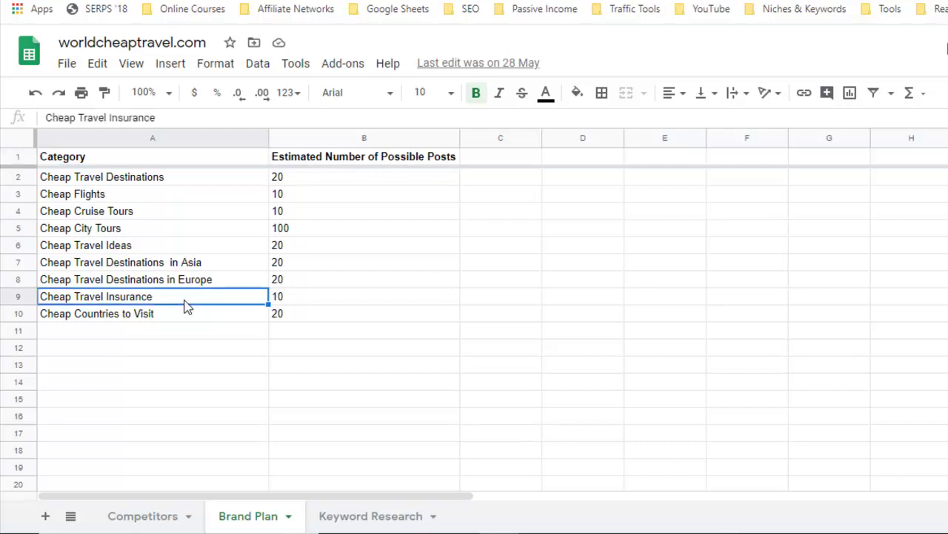
pyautogui.click(221, 215)
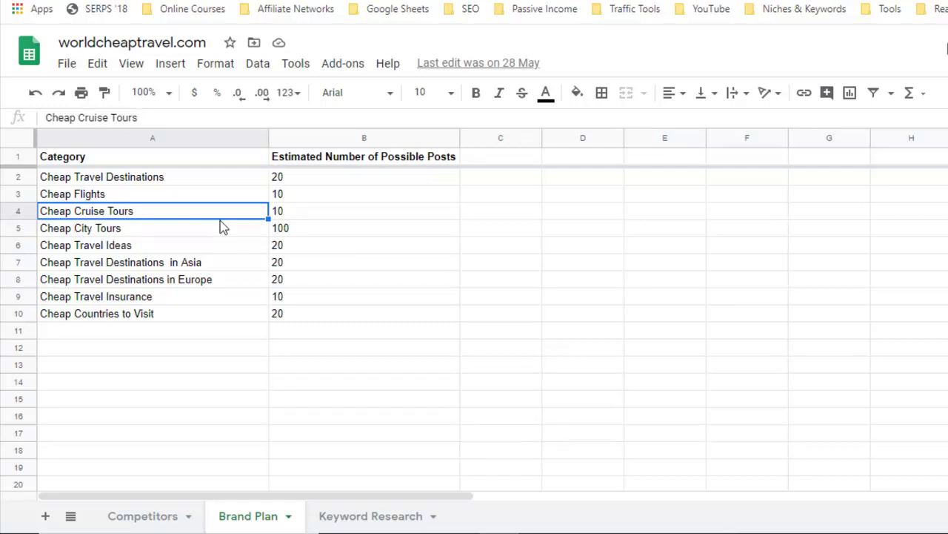
pyautogui.click(475, 217)
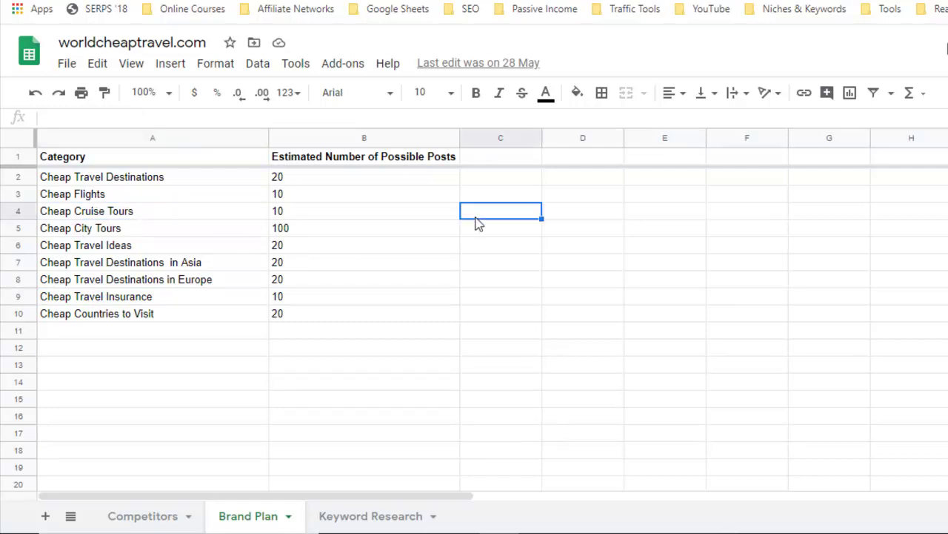
pyautogui.click(107, 197)
pyautogui.click(123, 176)
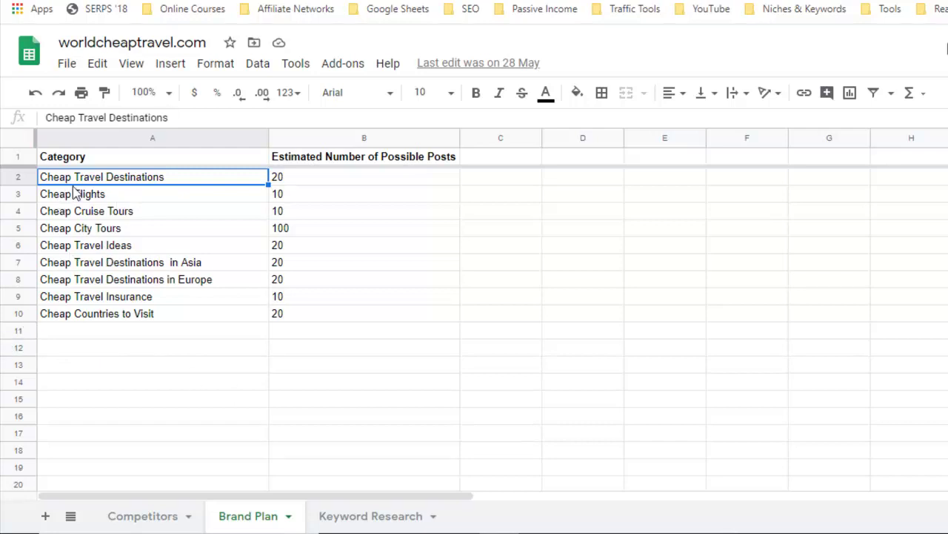
pyautogui.click(96, 197)
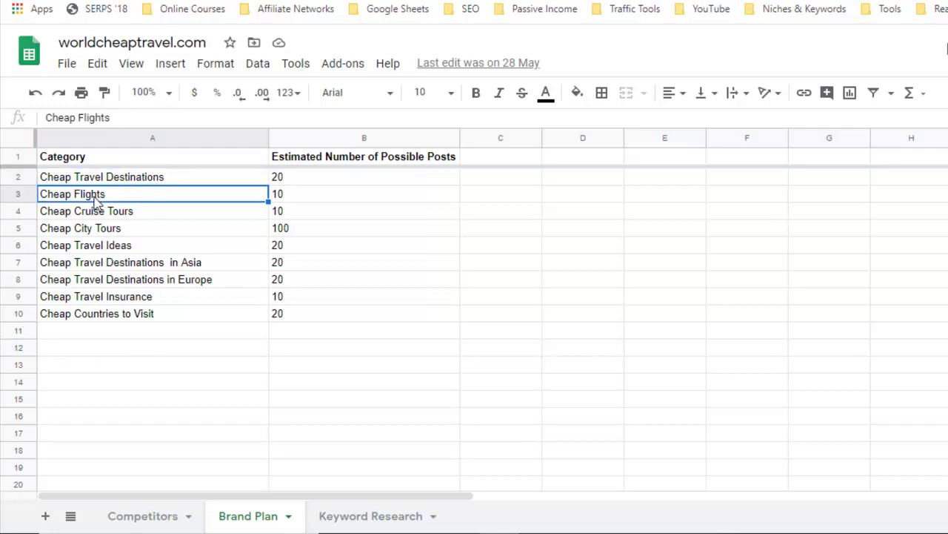
pyautogui.click(136, 213)
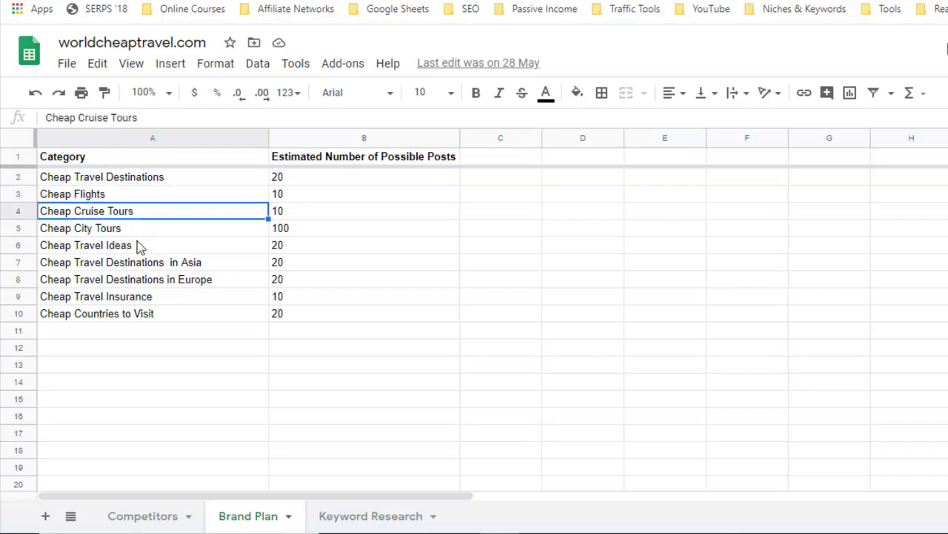
pyautogui.click(133, 232)
pyautogui.click(122, 246)
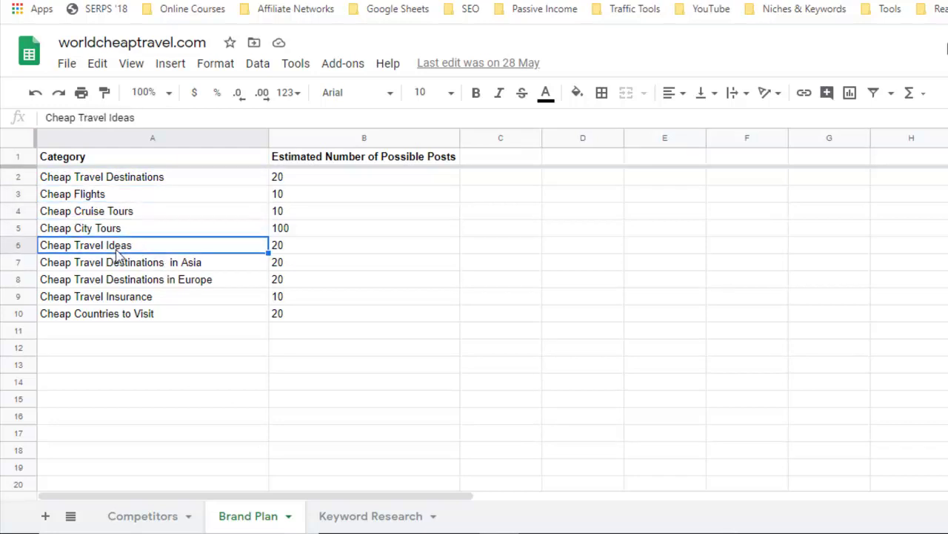
pyautogui.click(117, 334)
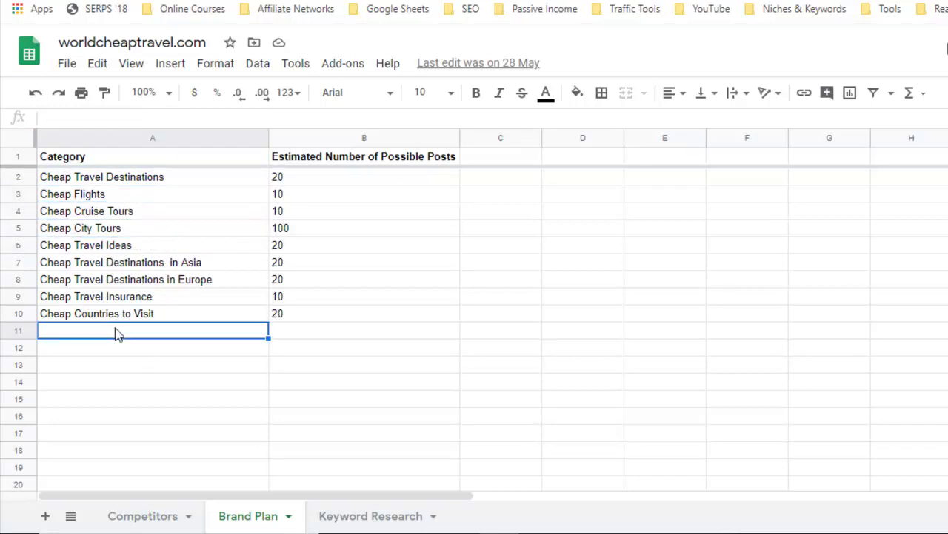
pyautogui.click(234, 372)
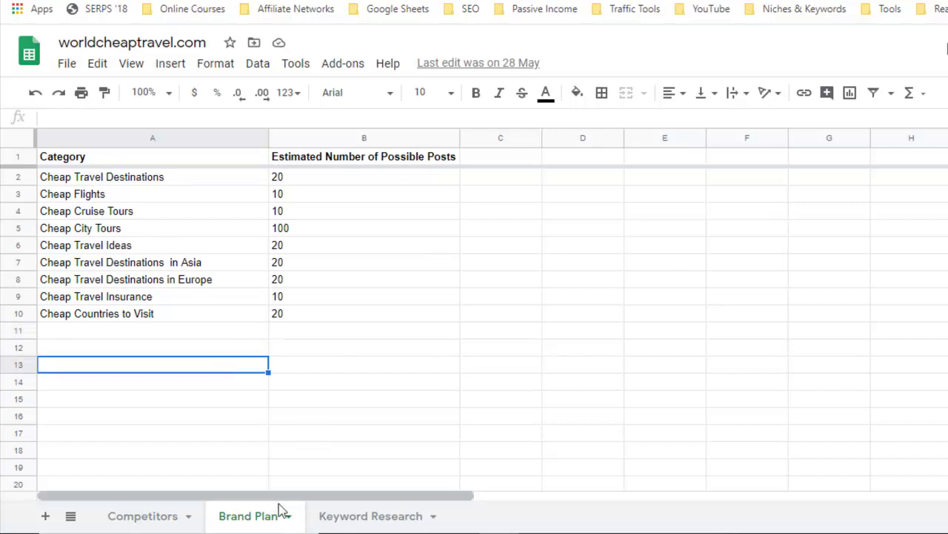
# - Examine the Main Keyword, Related Keywords, Competition and KD columns of the Keyword Research sheet, glancing back at the Brand Plan categories
pyautogui.click(371, 519)
pyautogui.click(405, 302)
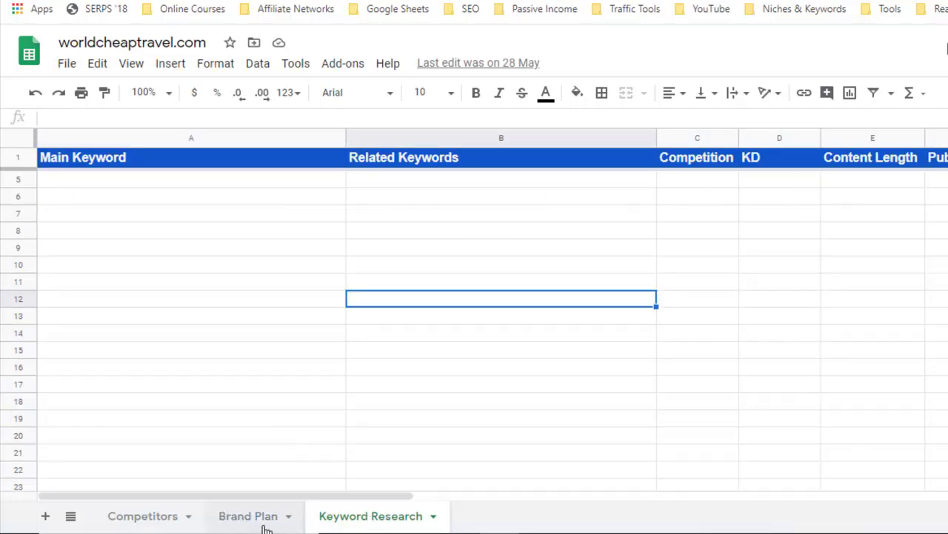
pyautogui.click(237, 519)
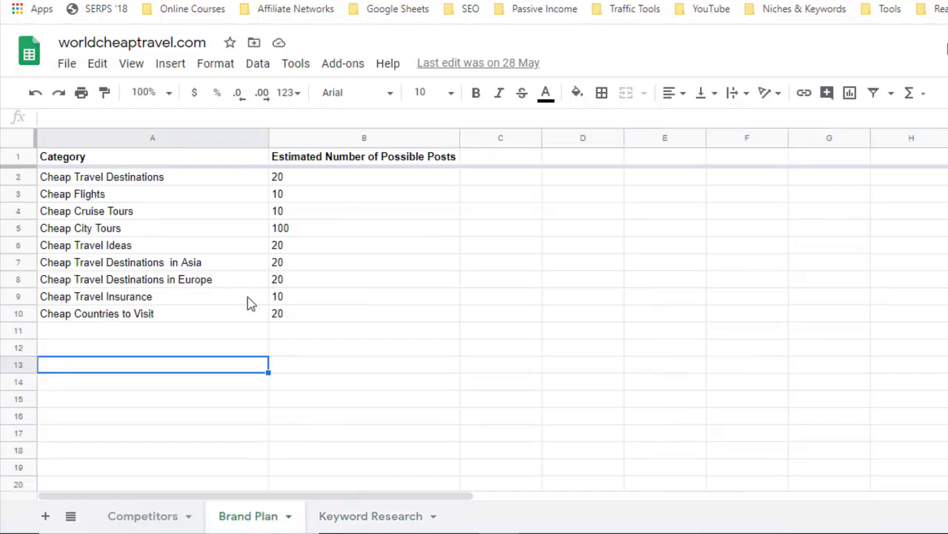
pyautogui.click(376, 519)
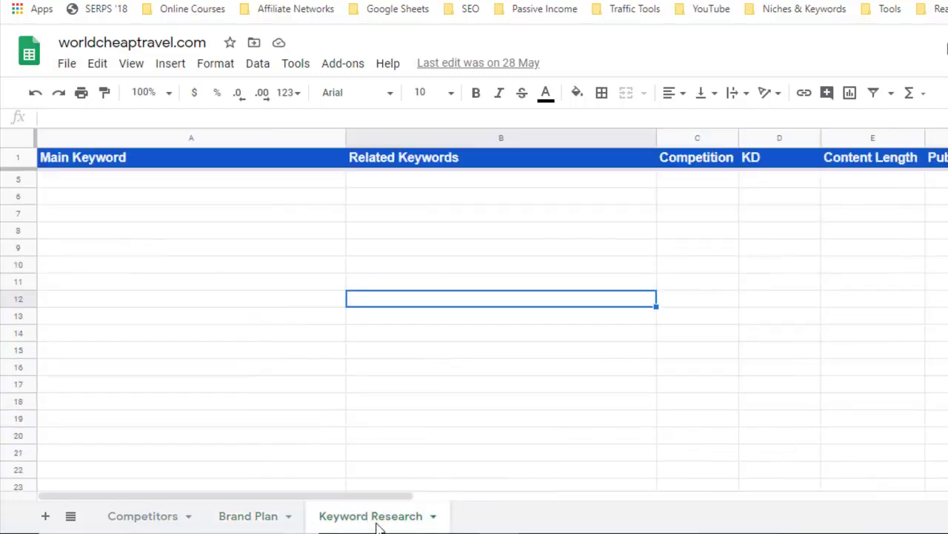
pyautogui.click(117, 255)
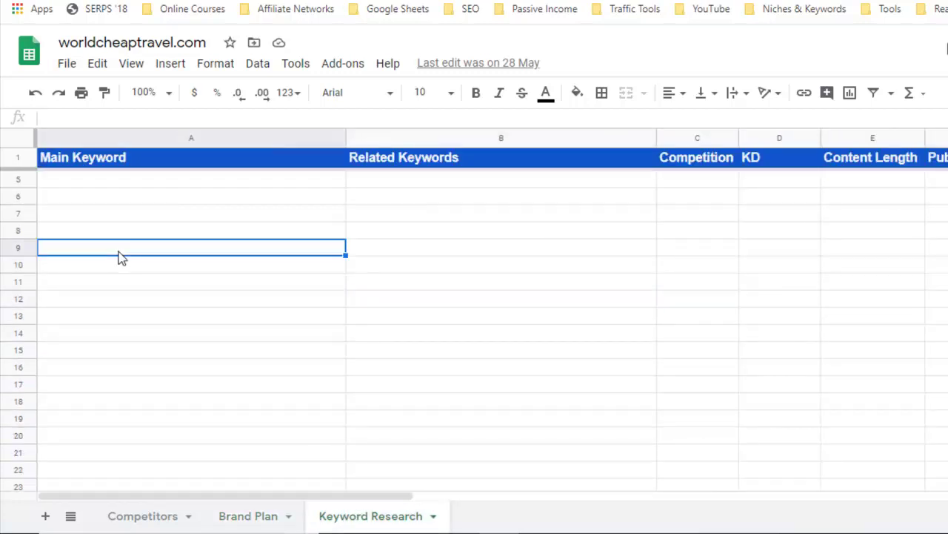
pyautogui.click(86, 185)
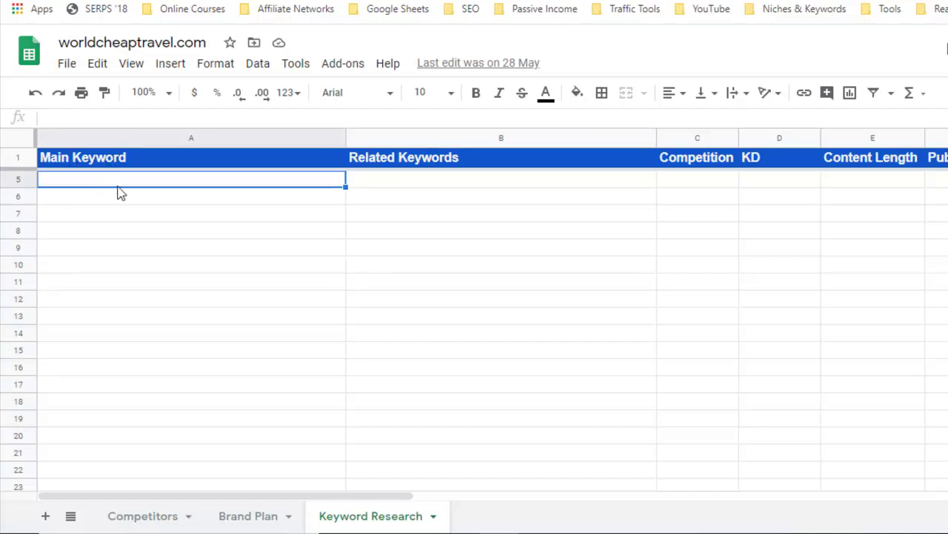
pyautogui.click(462, 183)
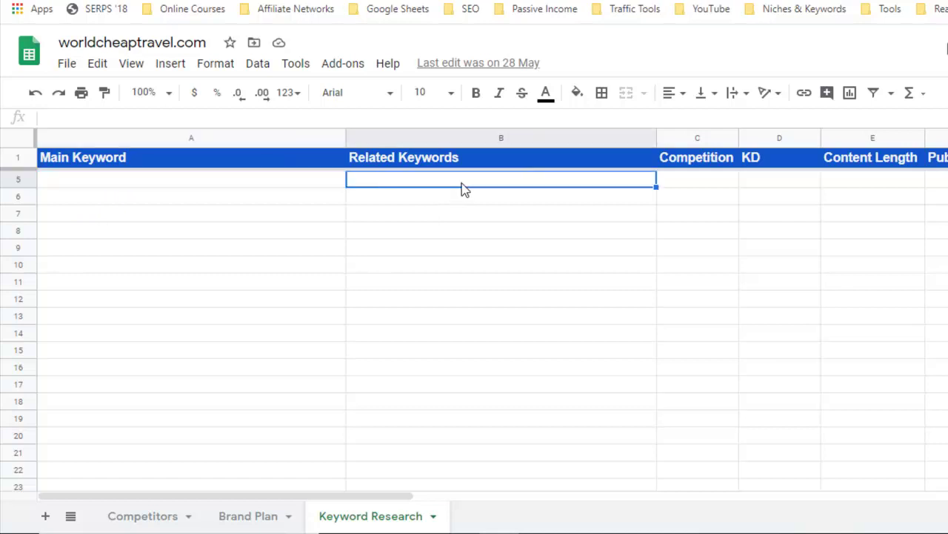
pyautogui.click(718, 184)
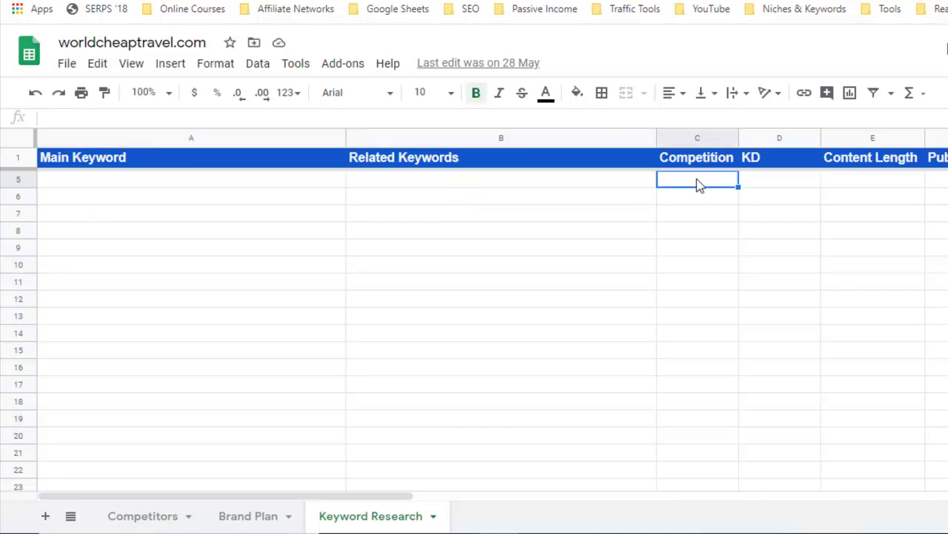
pyautogui.click(789, 183)
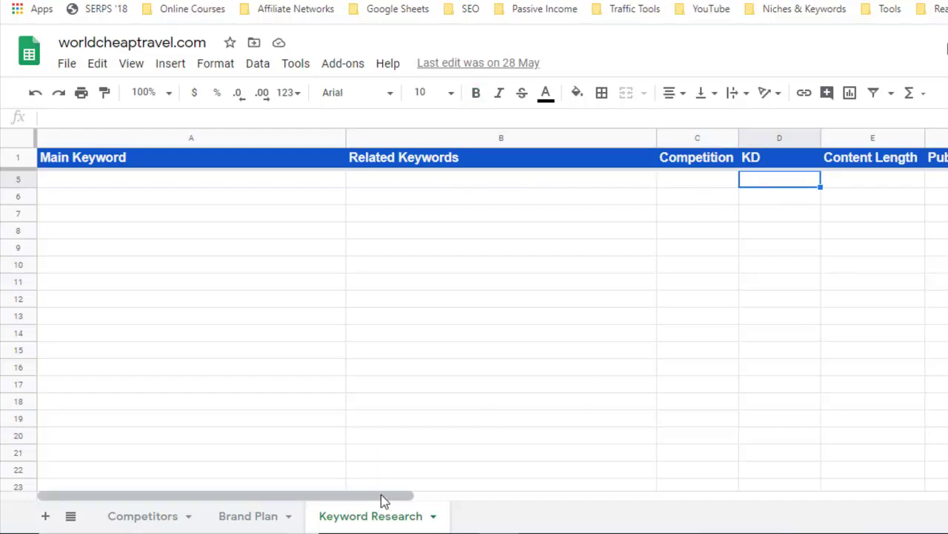
# - Examine the Content Length, Published date, Top competitors and Current position in Google columns of the Keyword Research sheet
pyautogui.moveTo(384, 500); pyautogui.dragTo(548, 496)
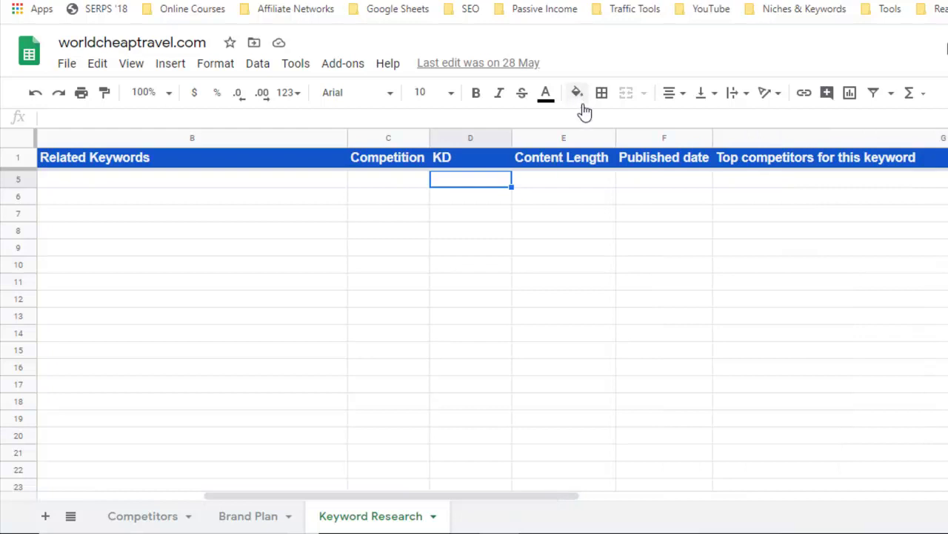
pyautogui.click(579, 180)
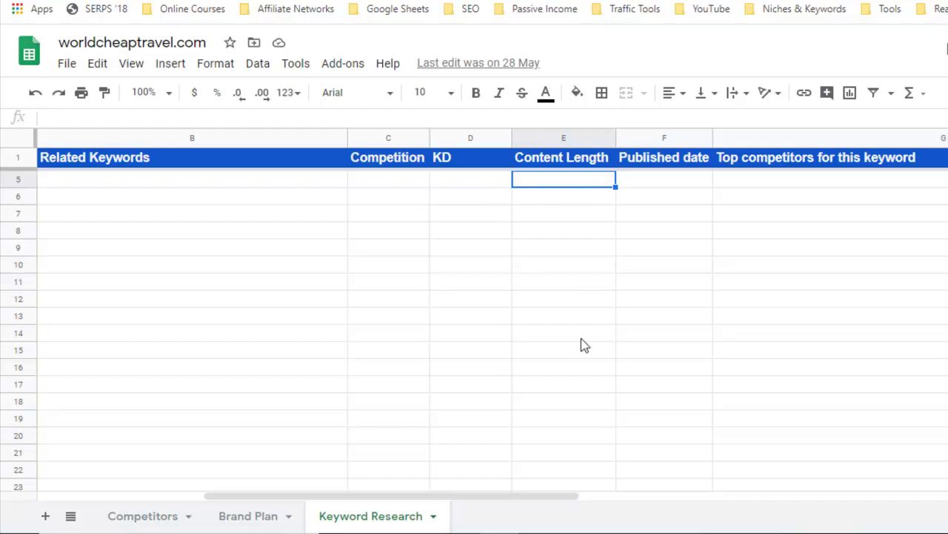
pyautogui.click(682, 183)
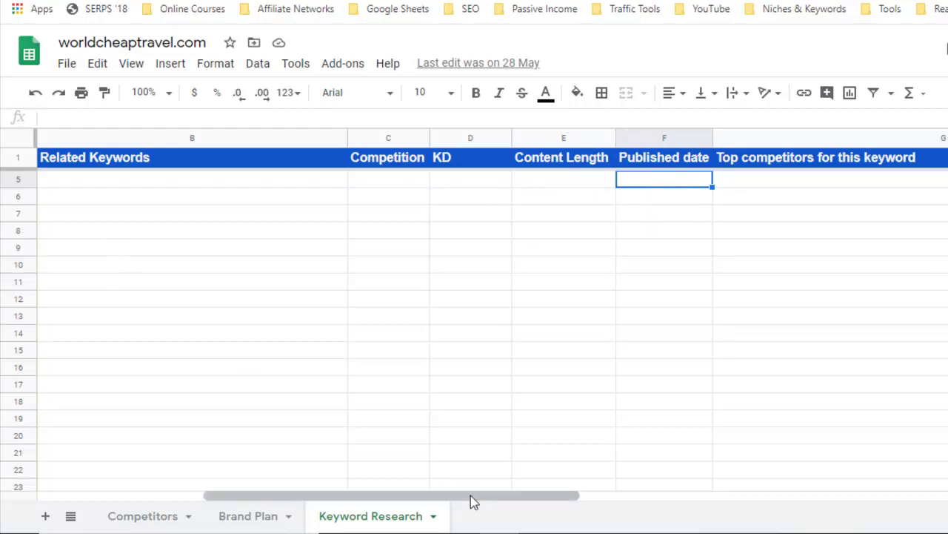
pyautogui.moveTo(470, 495); pyautogui.dragTo(538, 482)
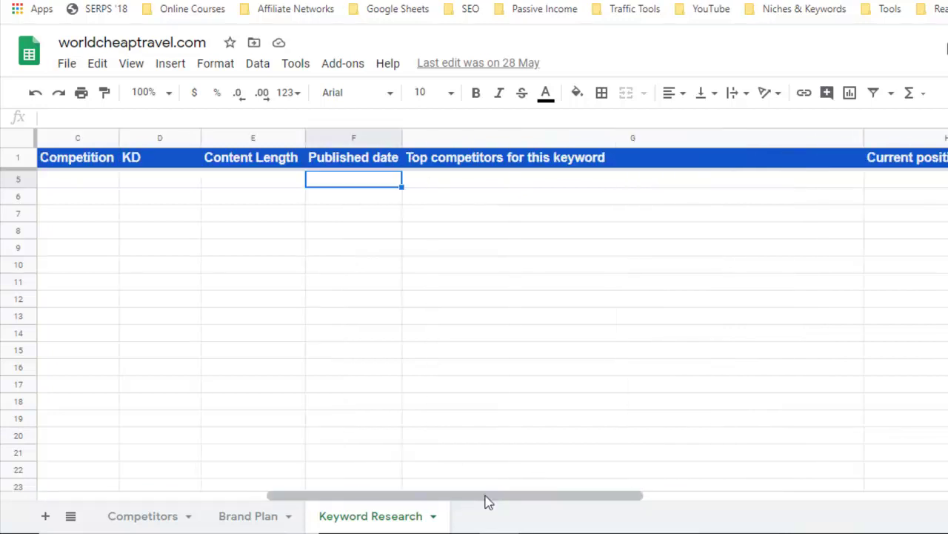
pyautogui.moveTo(487, 496); pyautogui.dragTo(415, 497)
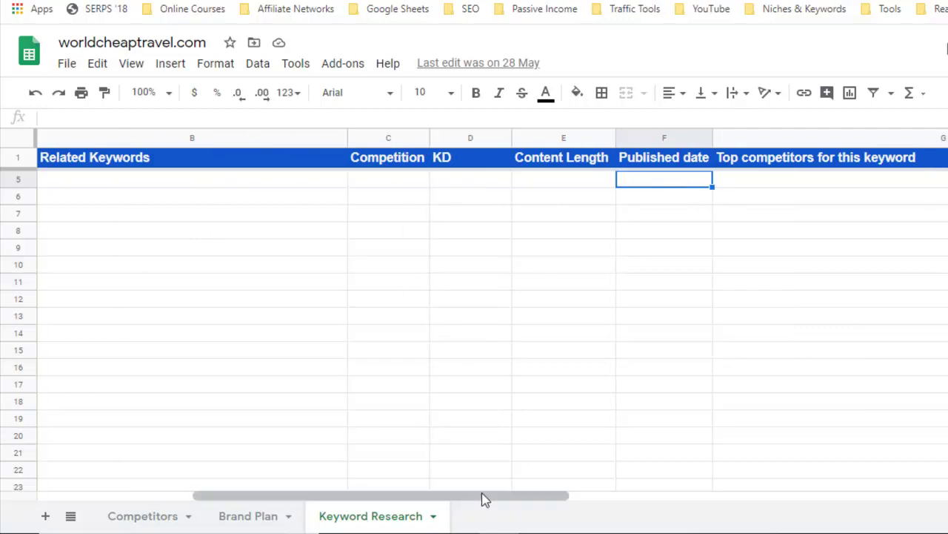
pyautogui.moveTo(485, 500); pyautogui.dragTo(584, 500)
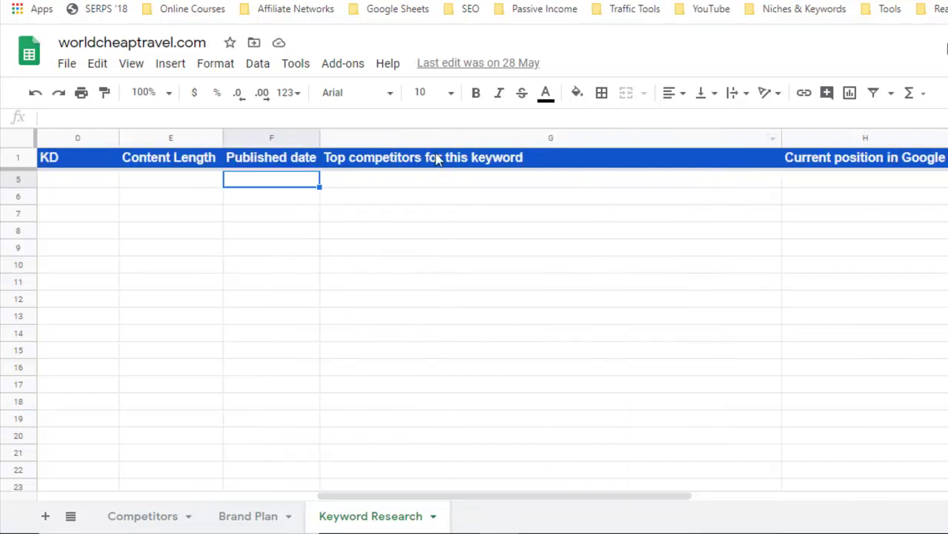
pyautogui.click(464, 184)
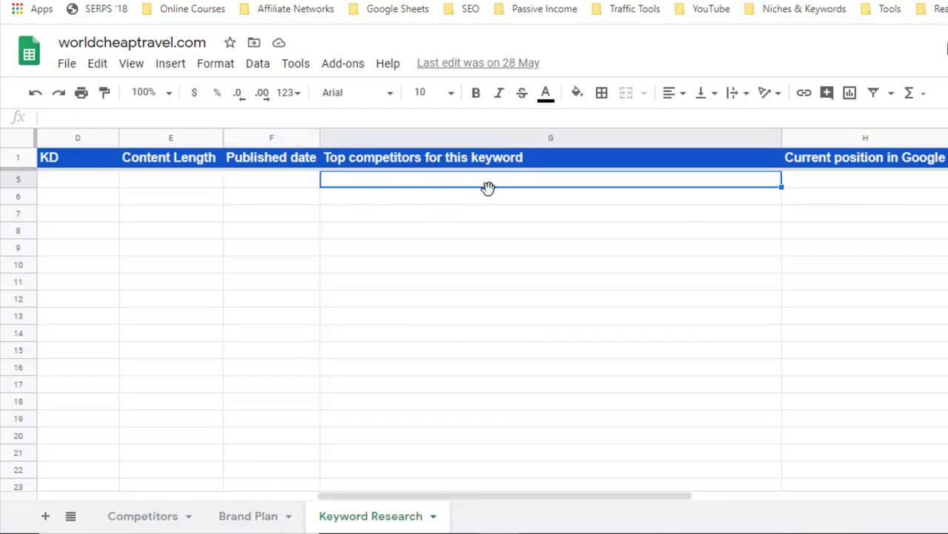
pyautogui.click(868, 192)
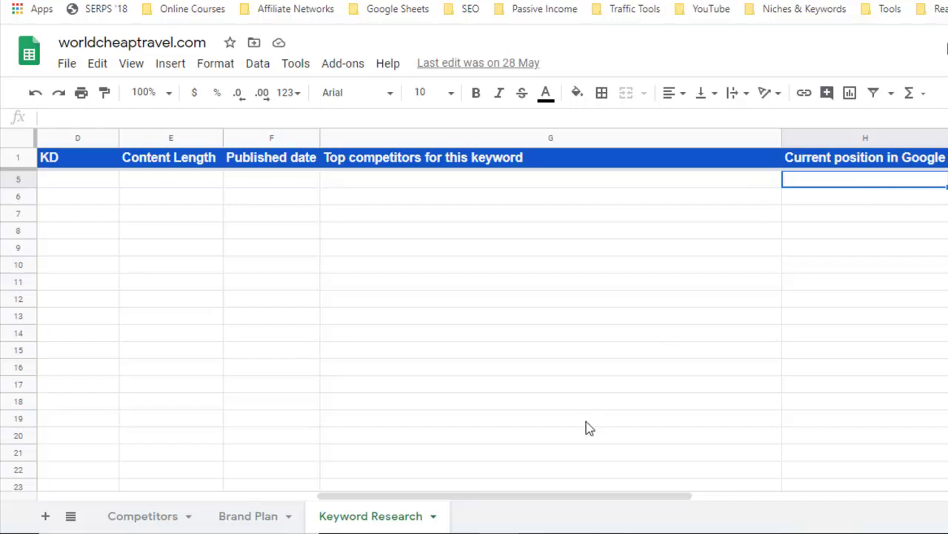
pyautogui.moveTo(525, 502); pyautogui.dragTo(170, 501)
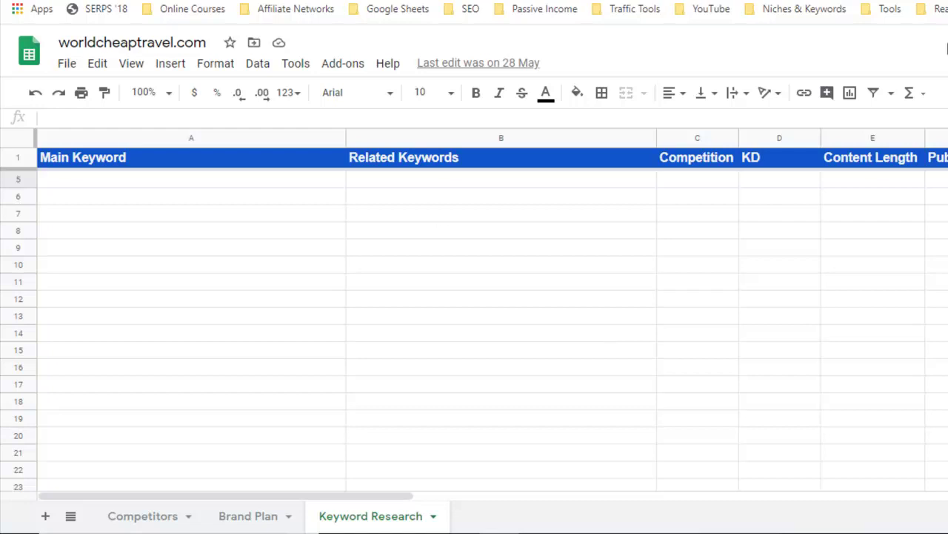
# - Switch to Site Explorer in Ahrefs
pyautogui.click(178, 0)
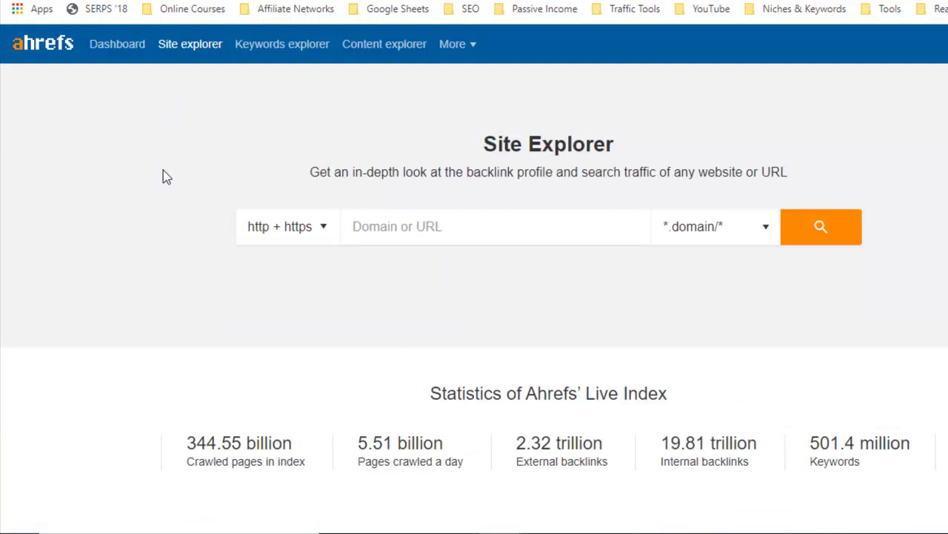